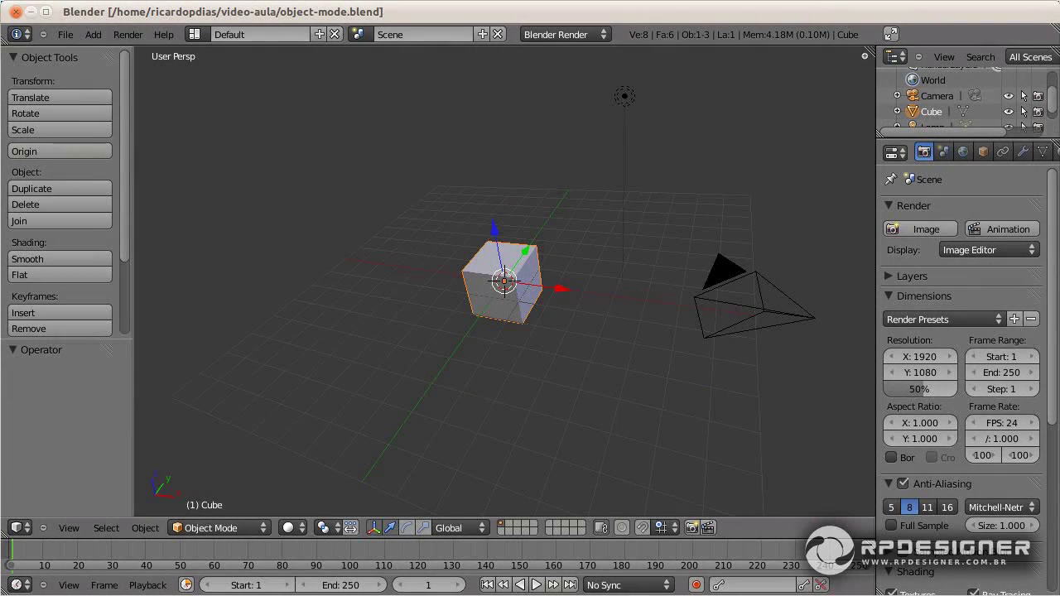
Step: Add an icosphere and move it along Y to -3.253, beside the cube
key("shift+a")
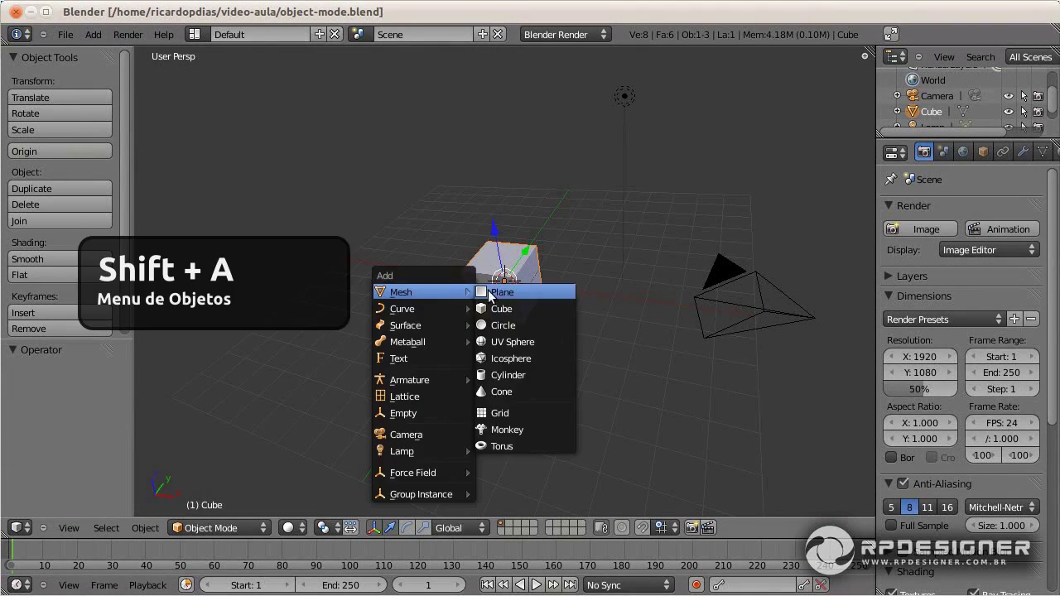
left_click(508, 363)
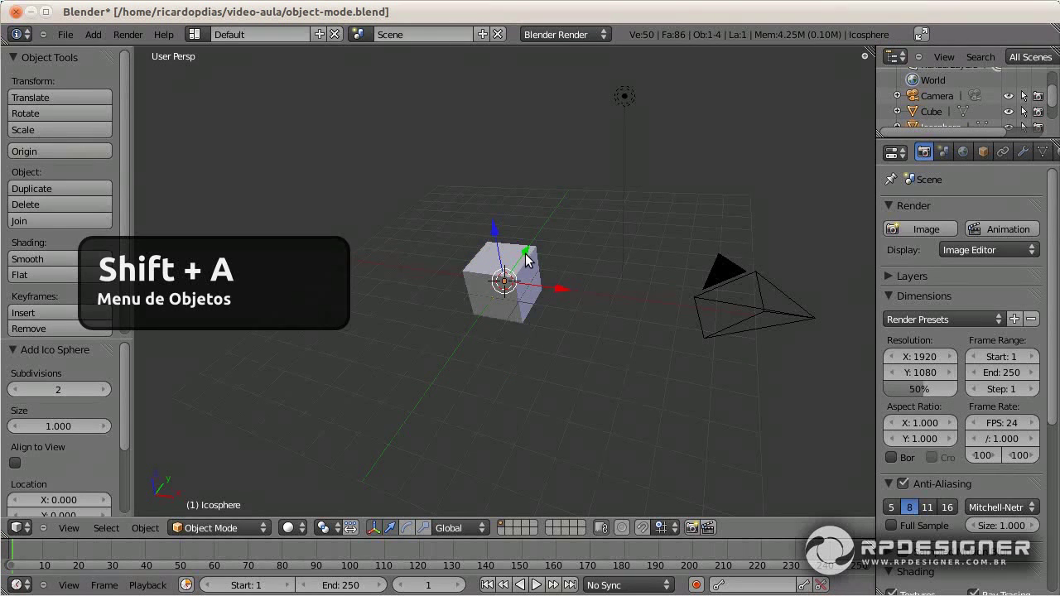
key("g")
key("y")
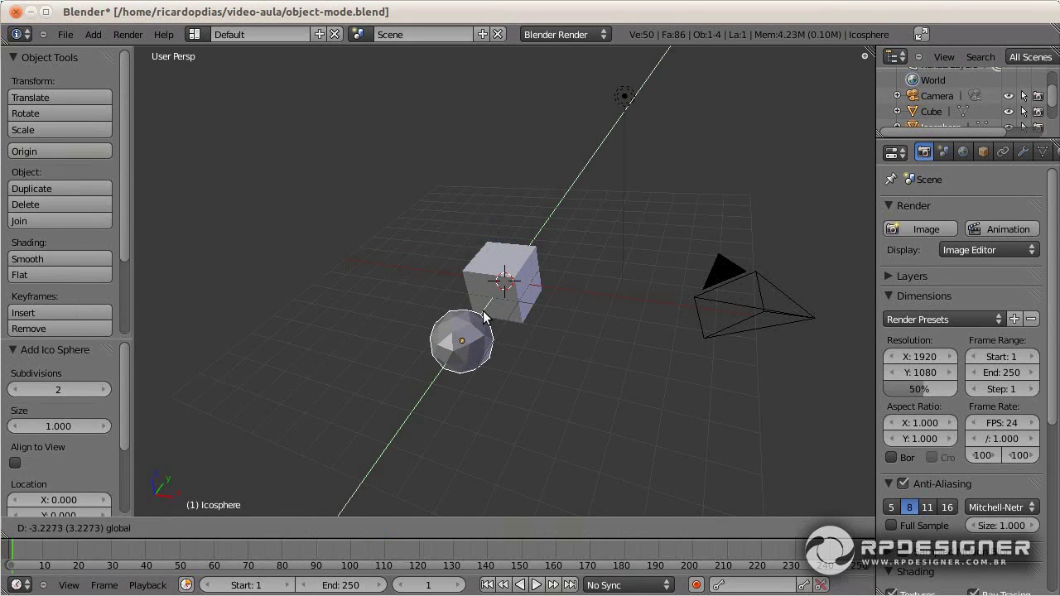
left_click(527, 341)
mouse_move(528, 342)
middle_mouse_down()
mouse_move(548, 386)
mouse_move(489, 386)
mouse_move(524, 316)
middle_mouse_up()
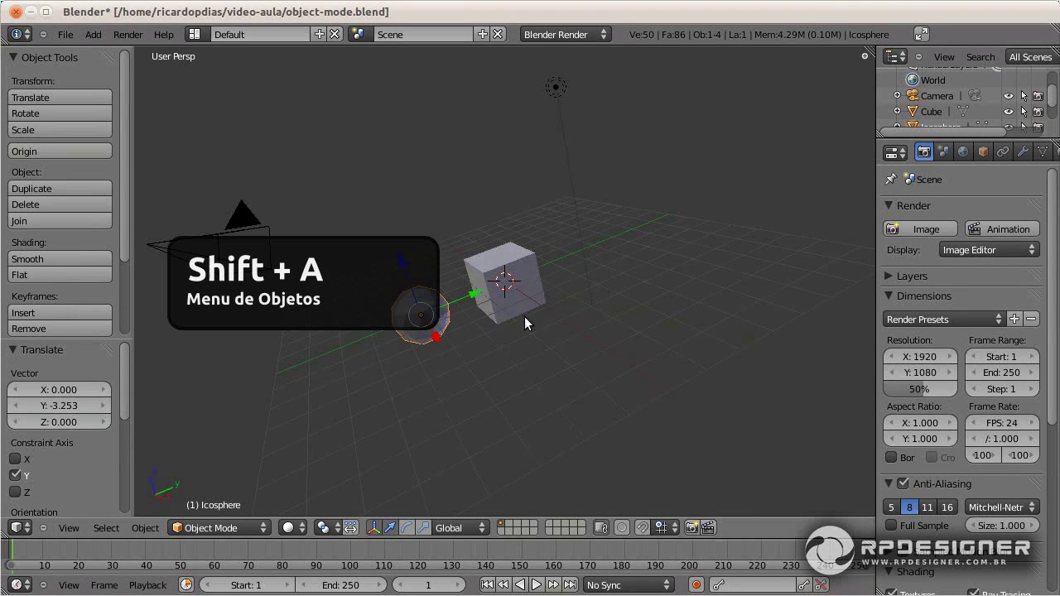
Step: Add a cone and move it along Y to 3.769, on the cube's other side
key("shift+a")
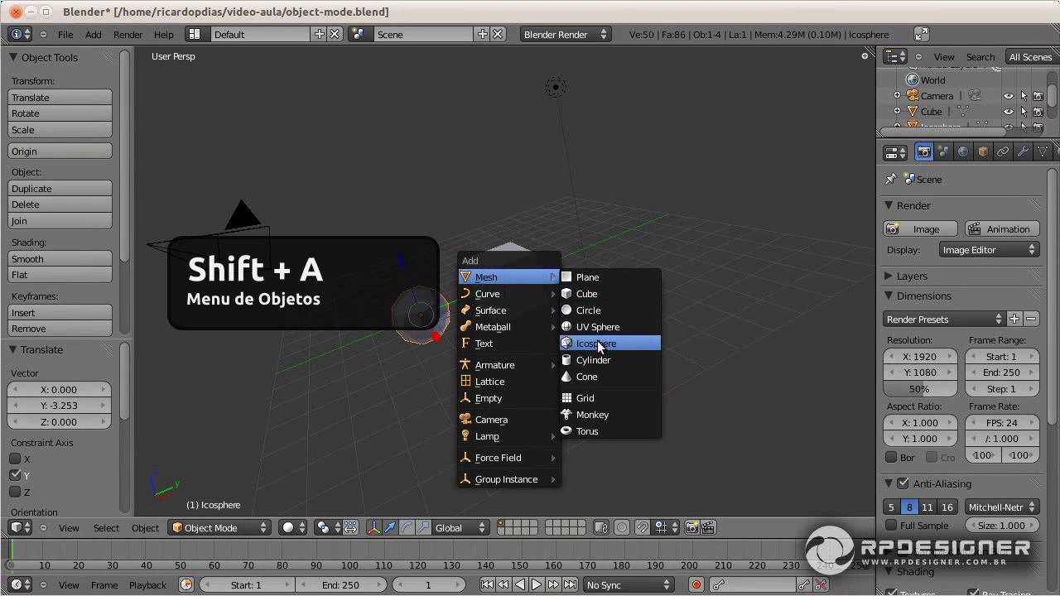
left_click(593, 376)
key("g")
key("y")
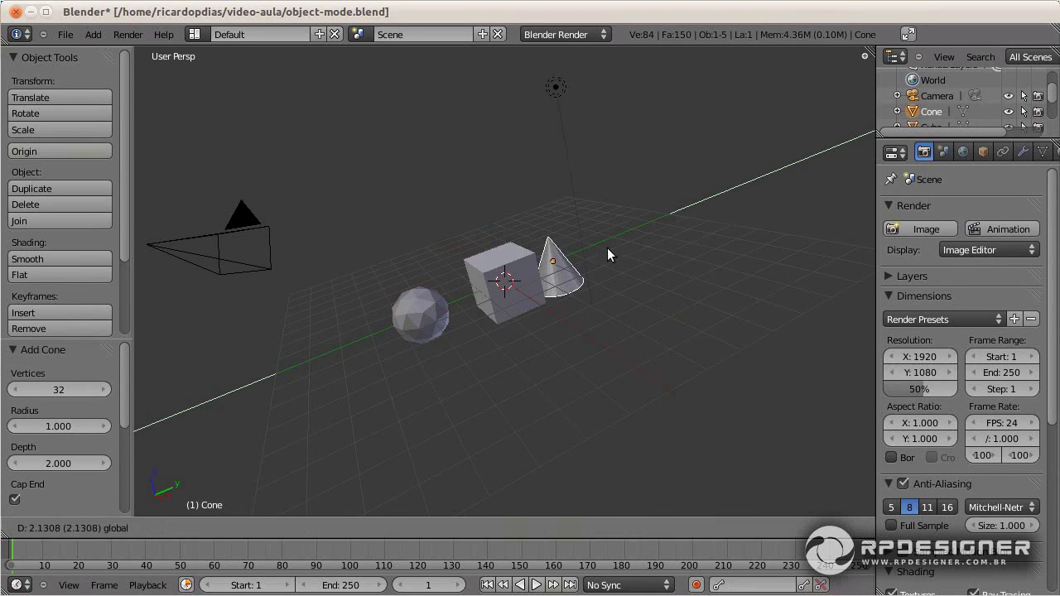
left_click(638, 240)
scroll(517, 345, "up", 2)
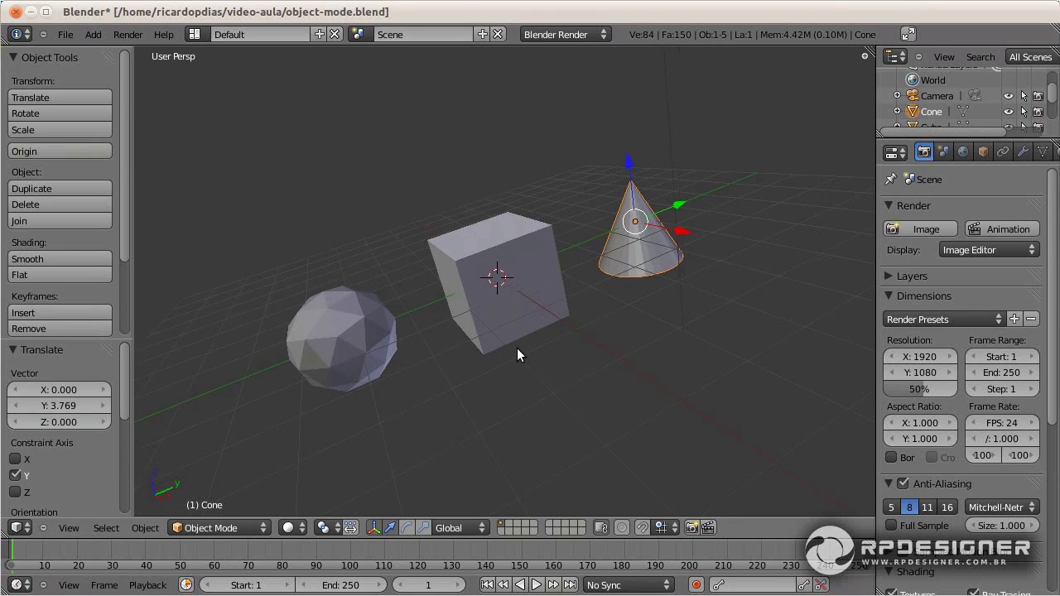
middle_click_drag(517, 348, 511, 341, "shift")
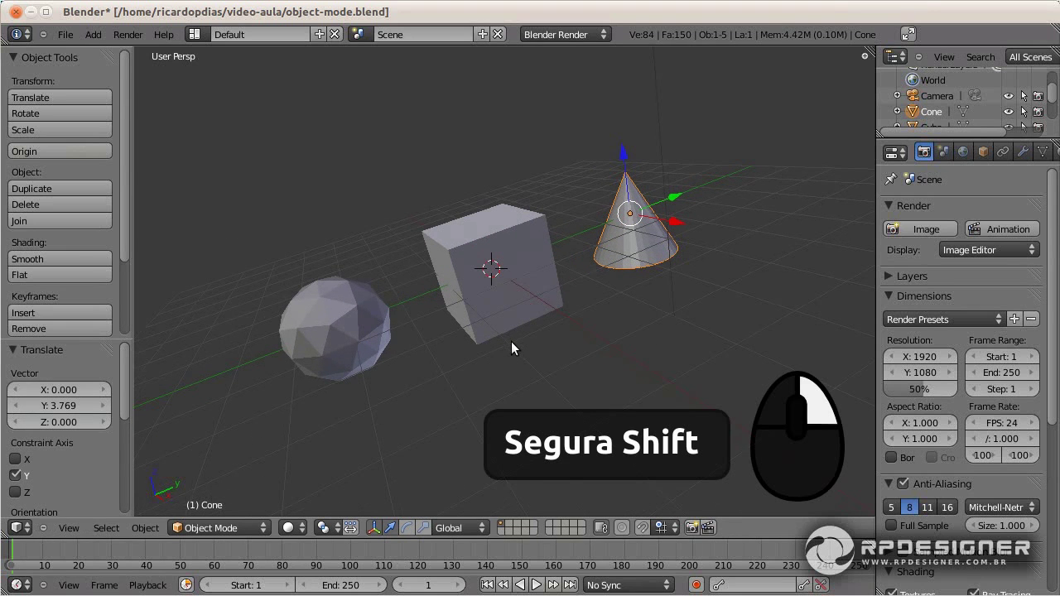
Step: Select the icosphere, cube and cone together
right_click(344, 328, "shift")
right_click(539, 250, "shift")
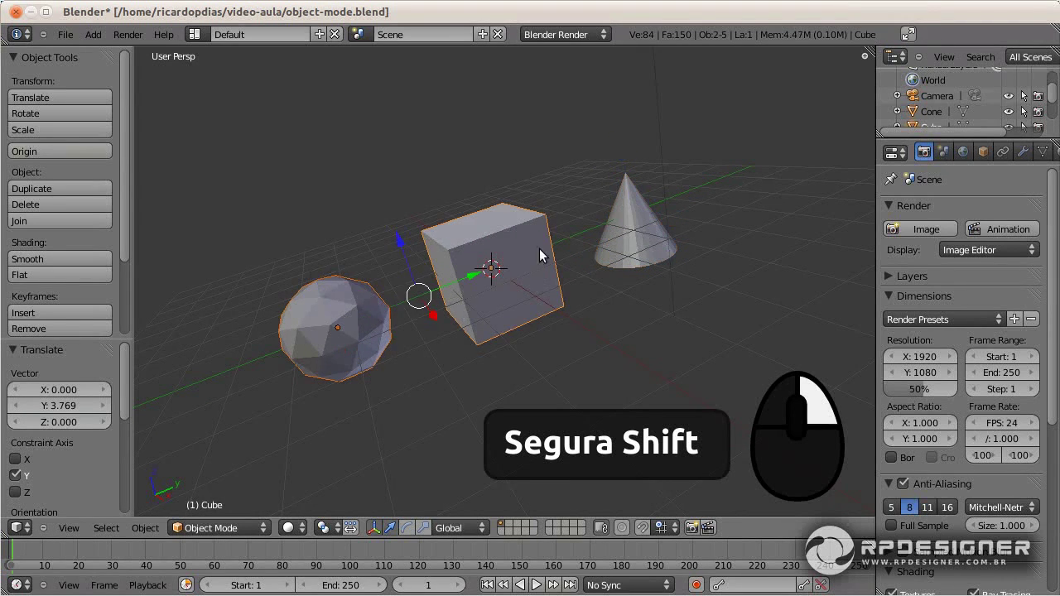
right_click(646, 232, "shift")
Step: Switch the active object from cube to icosphere and back to the cube
right_click(469, 239, "shift")
right_click(346, 308, "shift")
right_click(464, 239, "shift")
Step: Toggle select-all with A twice, ending with nothing selected, then start Border Select with B
key("a")
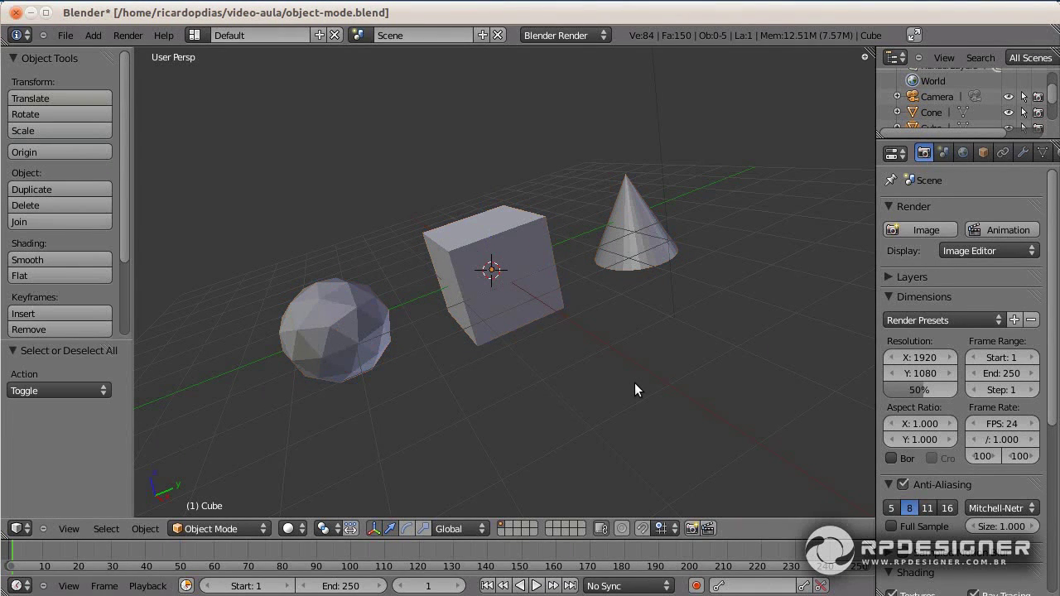
key("a")
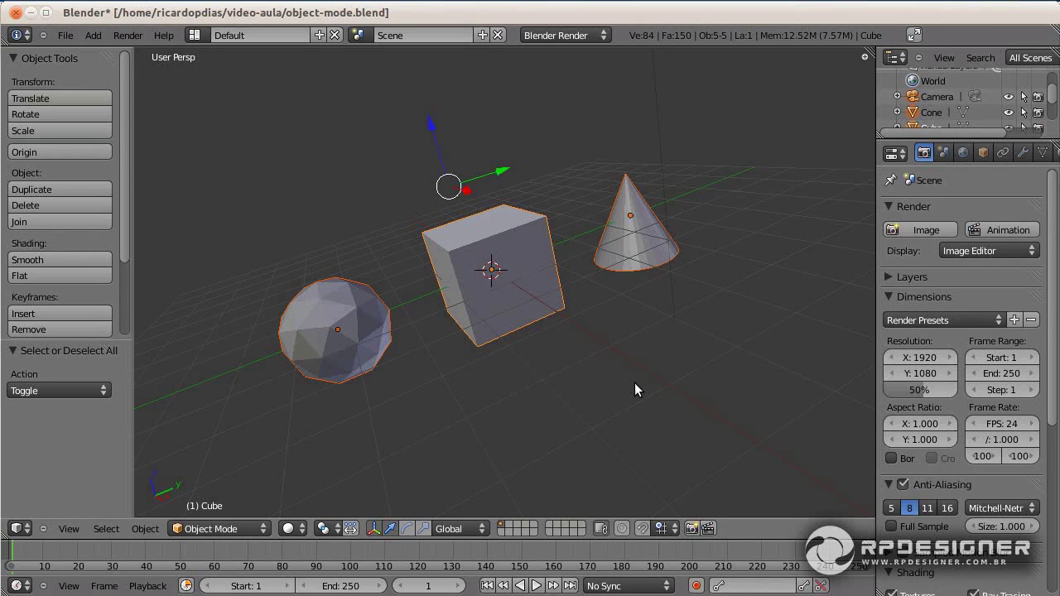
key("a")
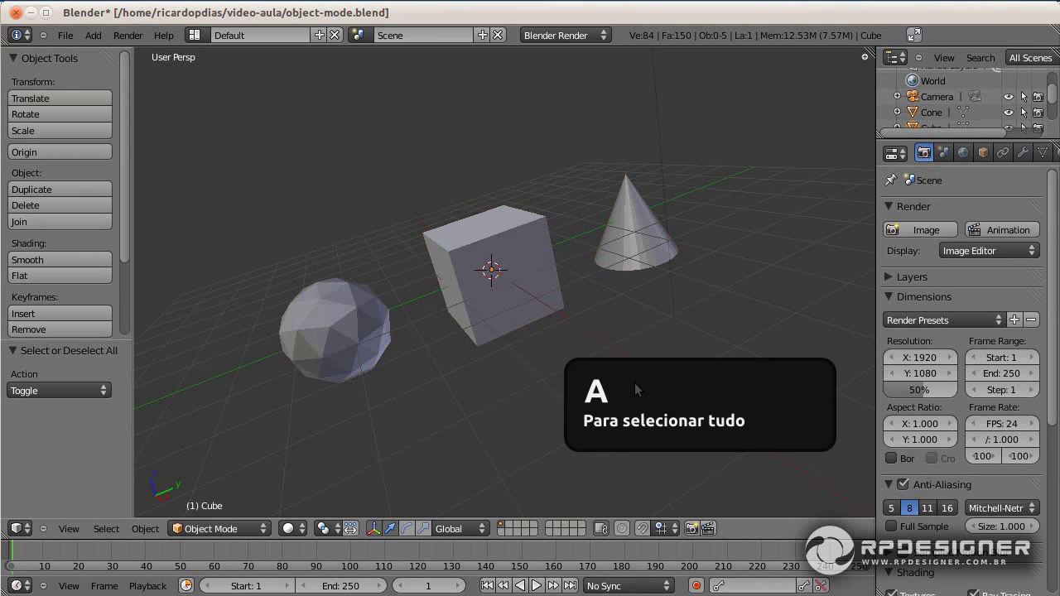
key("a")
key("a")
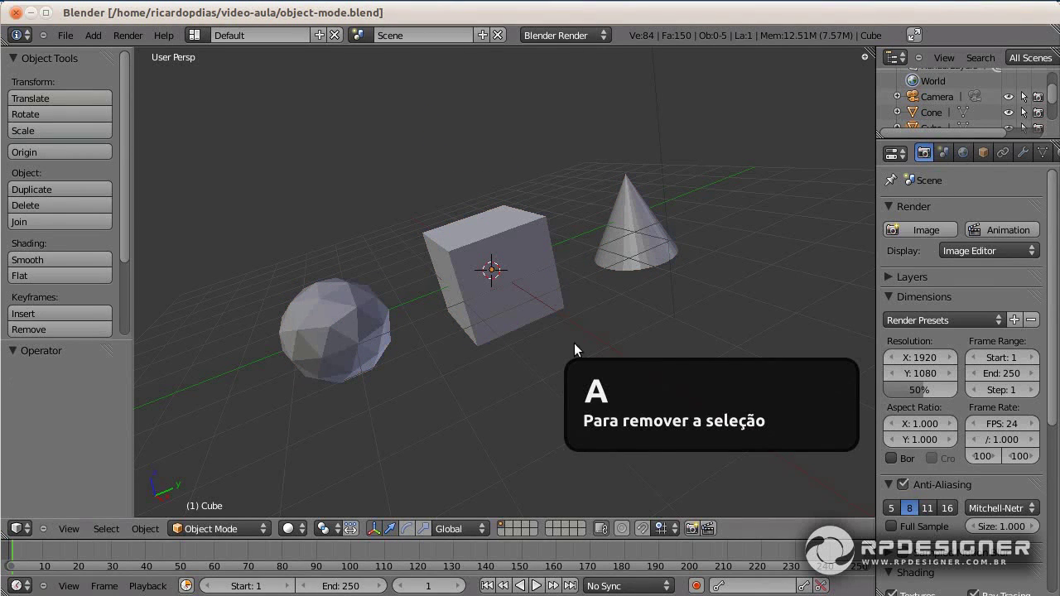
key("b")
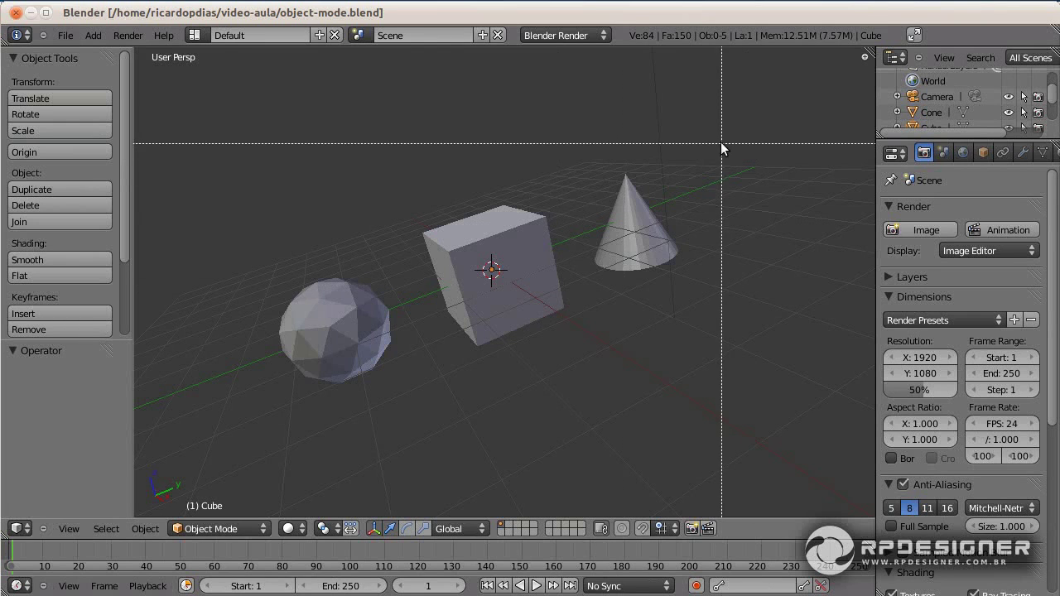
Step: Box-select the cube and cone, then box-add the icosphere to the selection
left_click_drag(720, 142, 416, 371)
key("b")
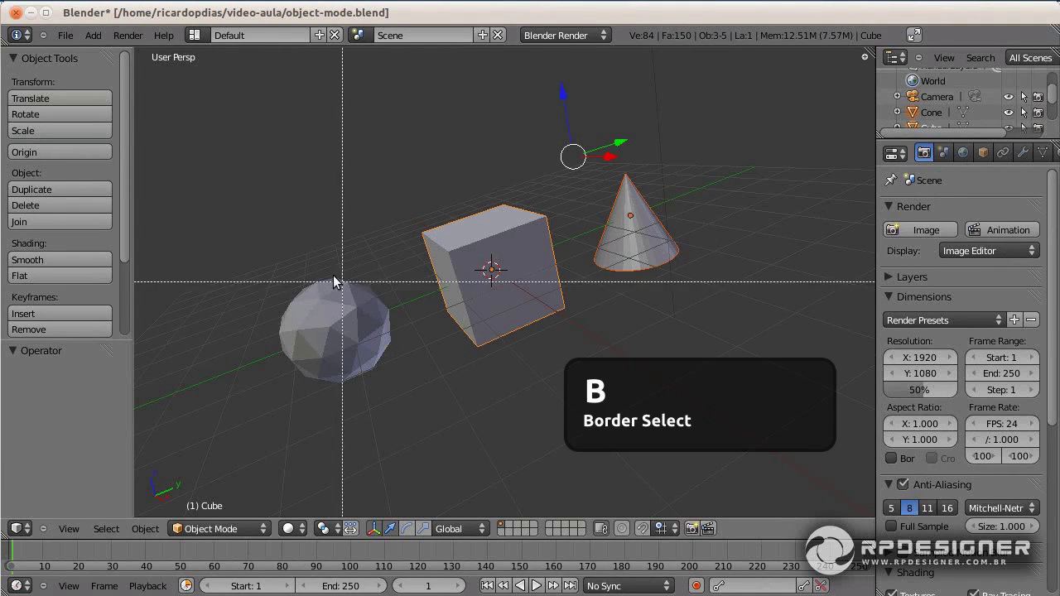
left_click_drag(247, 241, 403, 414)
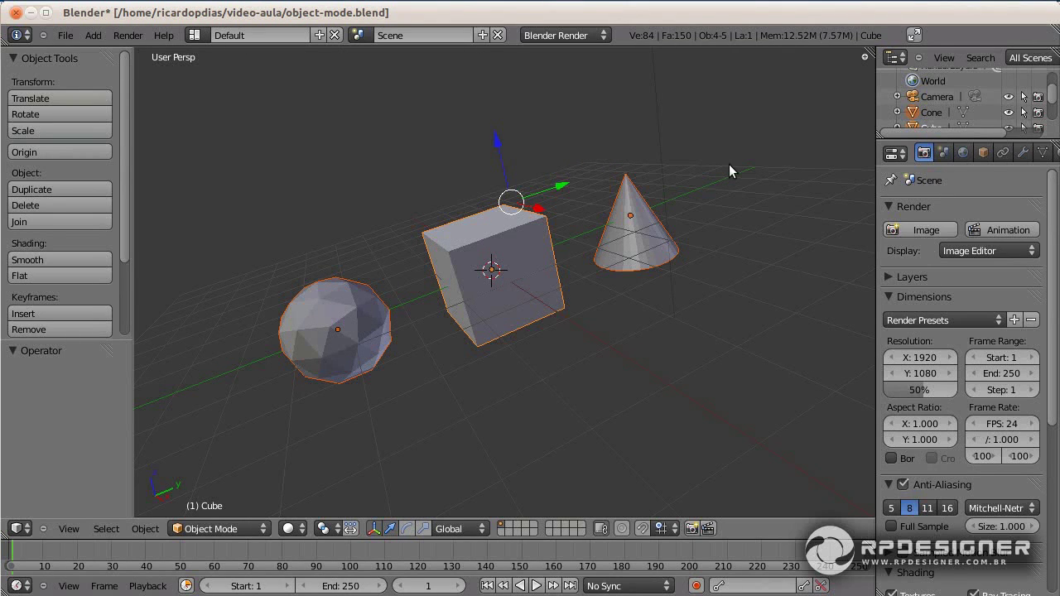
Step: Box-deselect the cone and cube so only the icosphere stays selected, then switch to circle select
key("b")
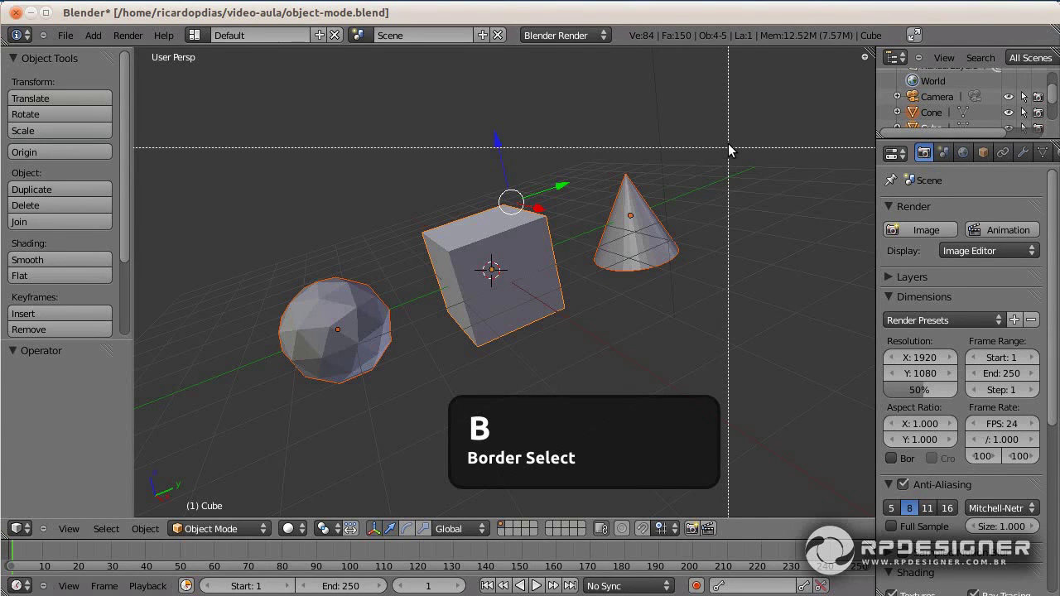
left_click_drag(729, 125, 572, 335)
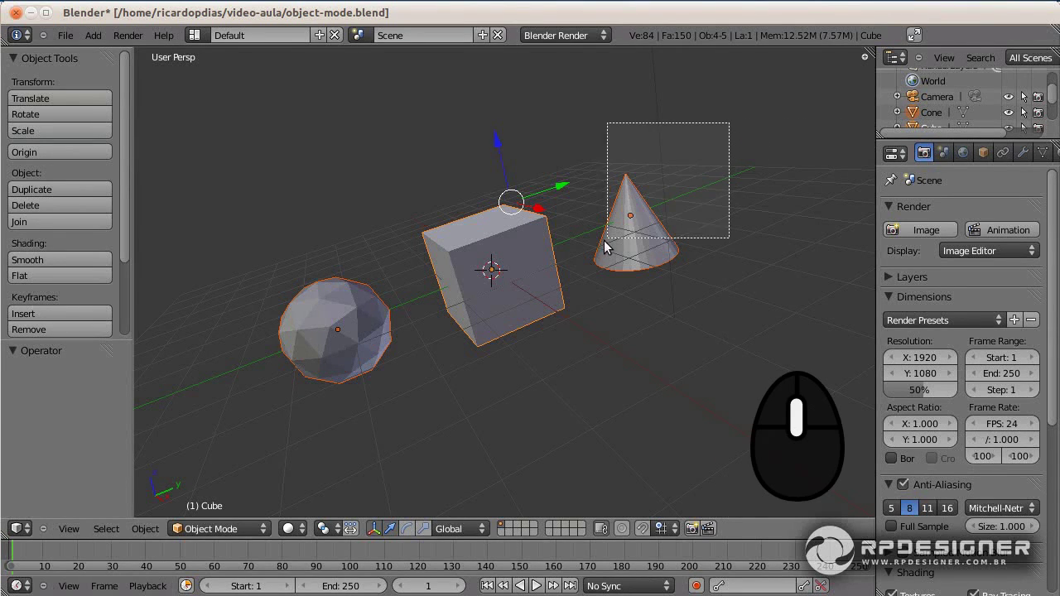
key("b")
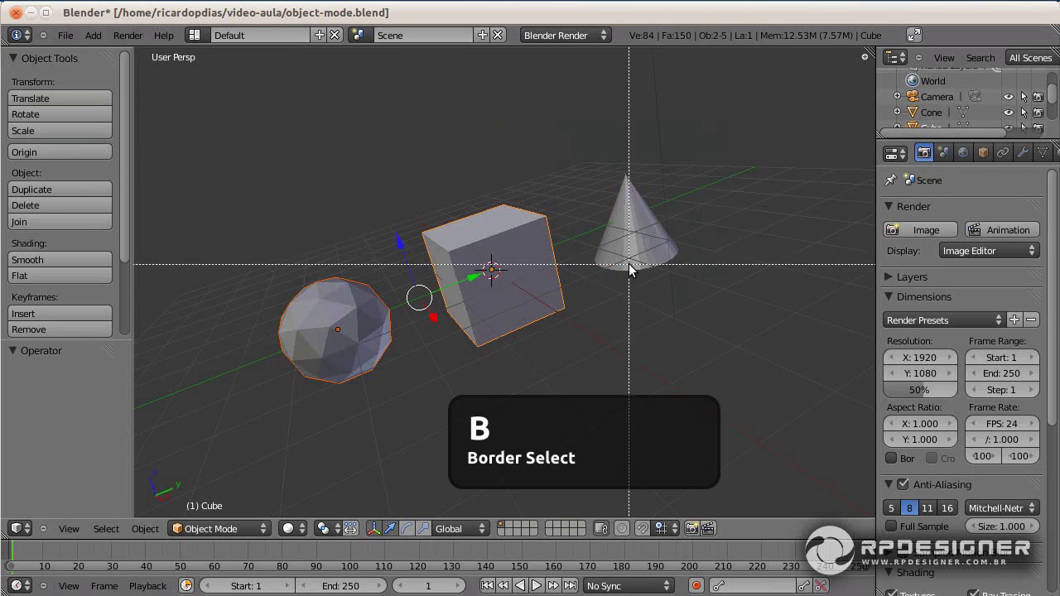
middle_click_drag(717, 135, 400, 382)
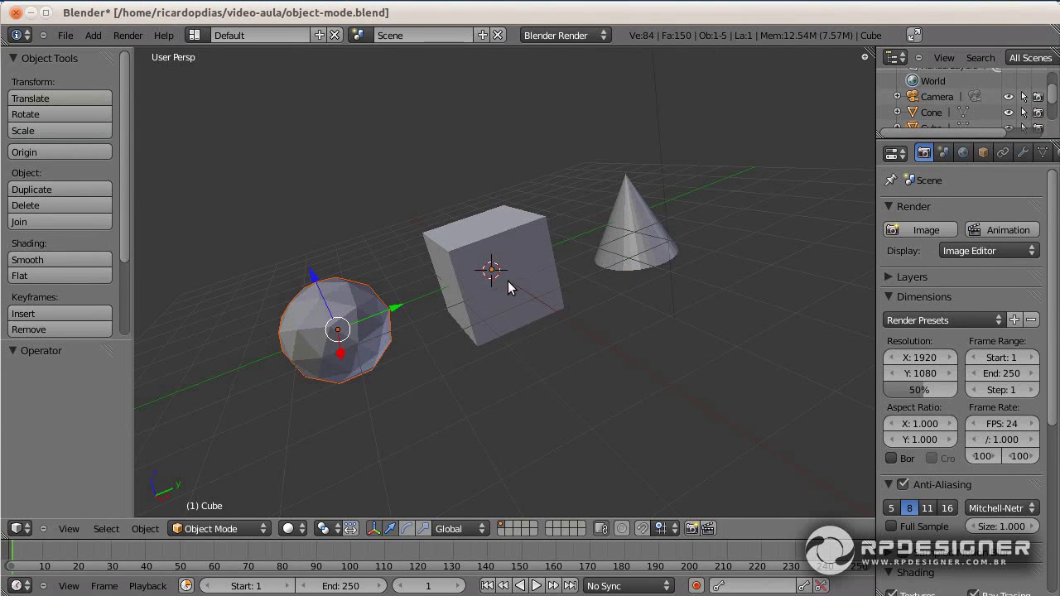
key("c")
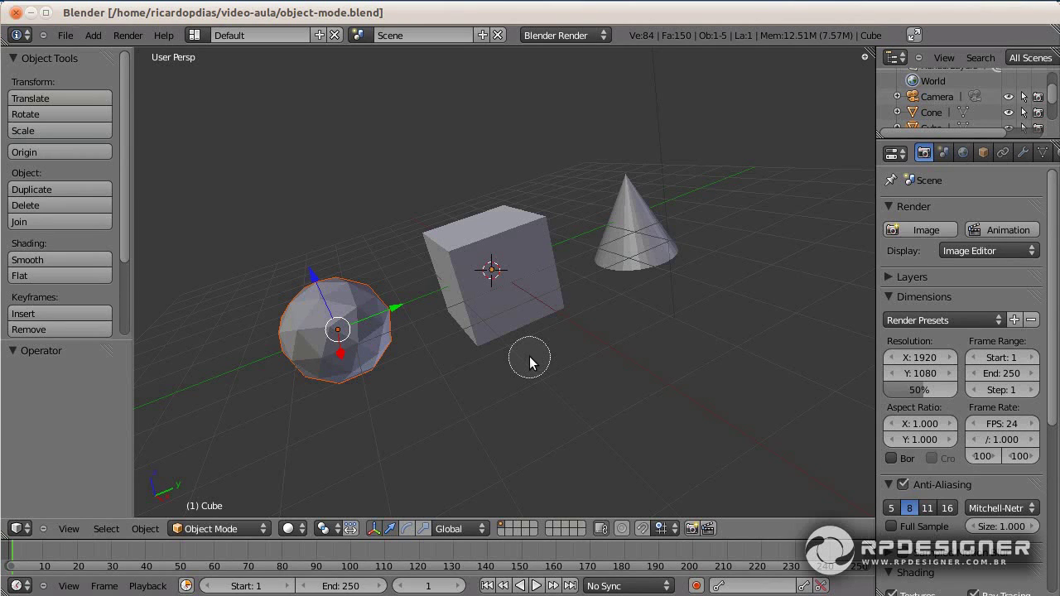
Step: Sweep circle selection over the cone, cube and sphere, then exit and select only the icosphere
left_click_drag(641, 265, 500, 259)
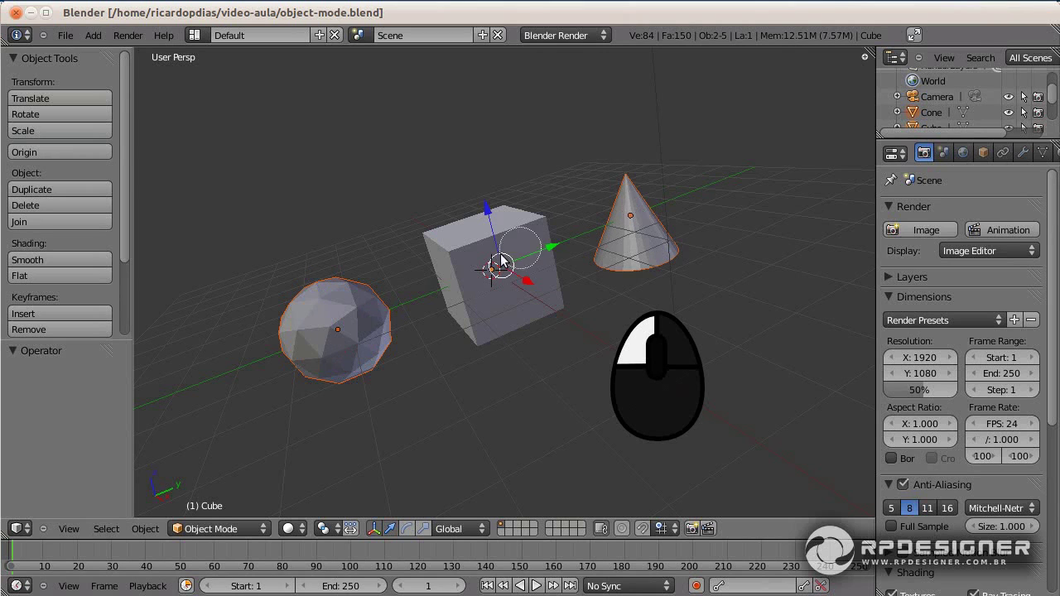
left_click(494, 266)
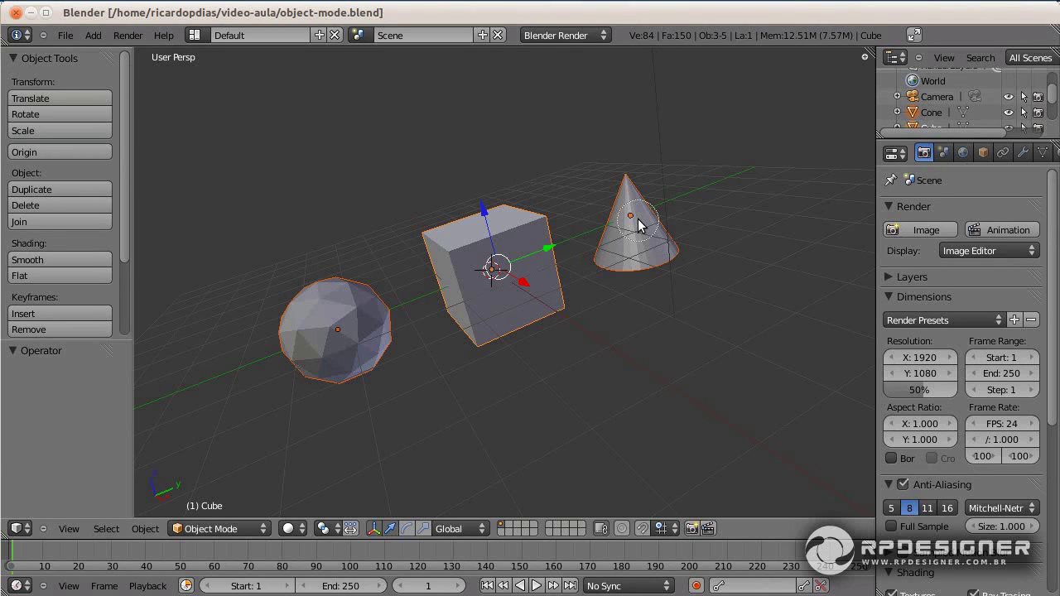
mouse_move(585, 230)
middle_mouse_down()
mouse_move(469, 282)
mouse_move(644, 214)
middle_mouse_up()
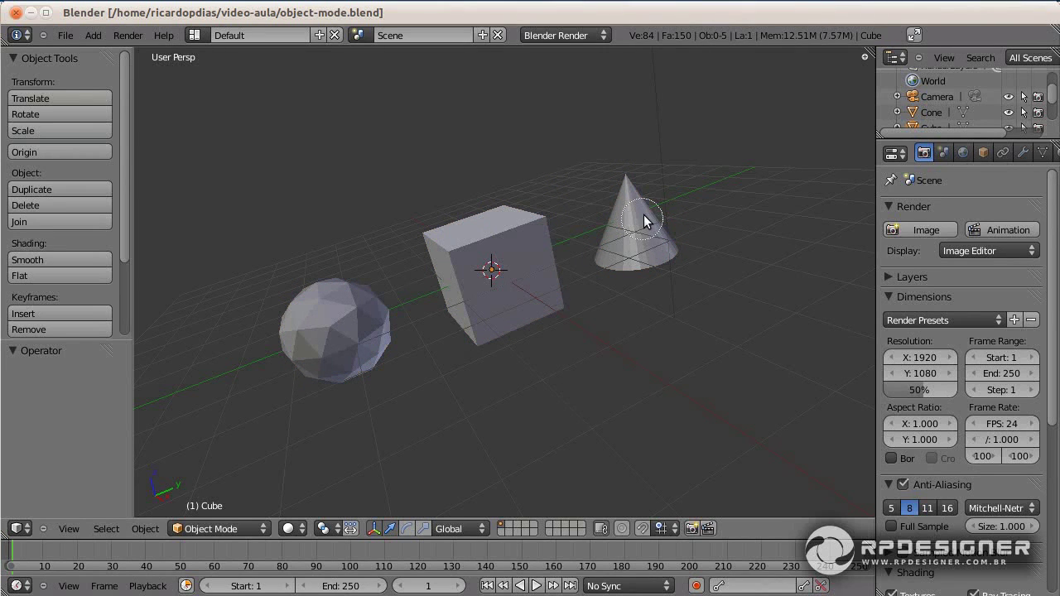
left_click_drag(644, 214, 631, 218)
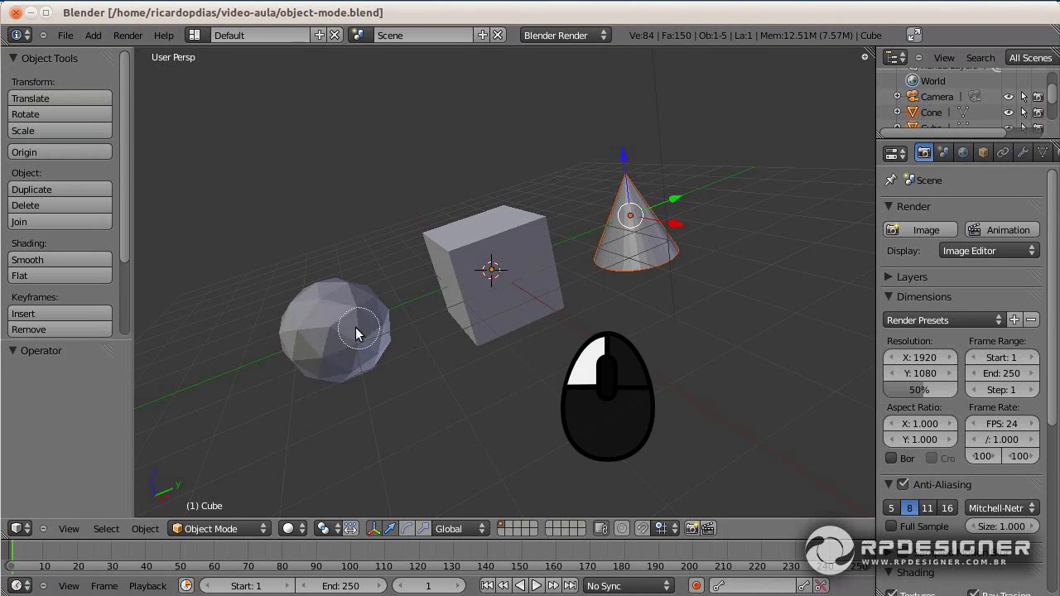
left_click_drag(356, 333, 495, 284)
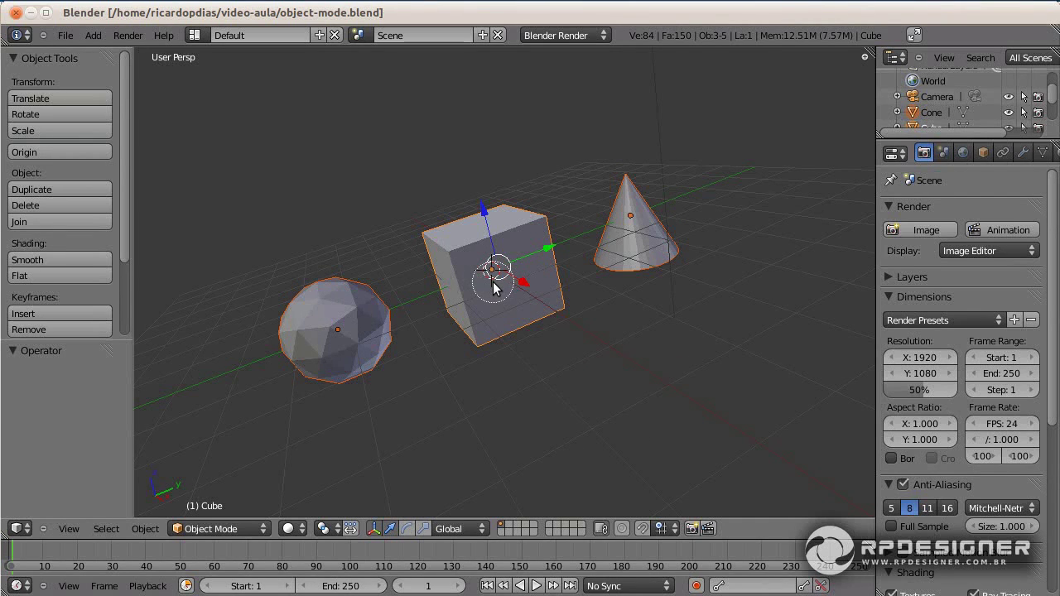
right_click(491, 329)
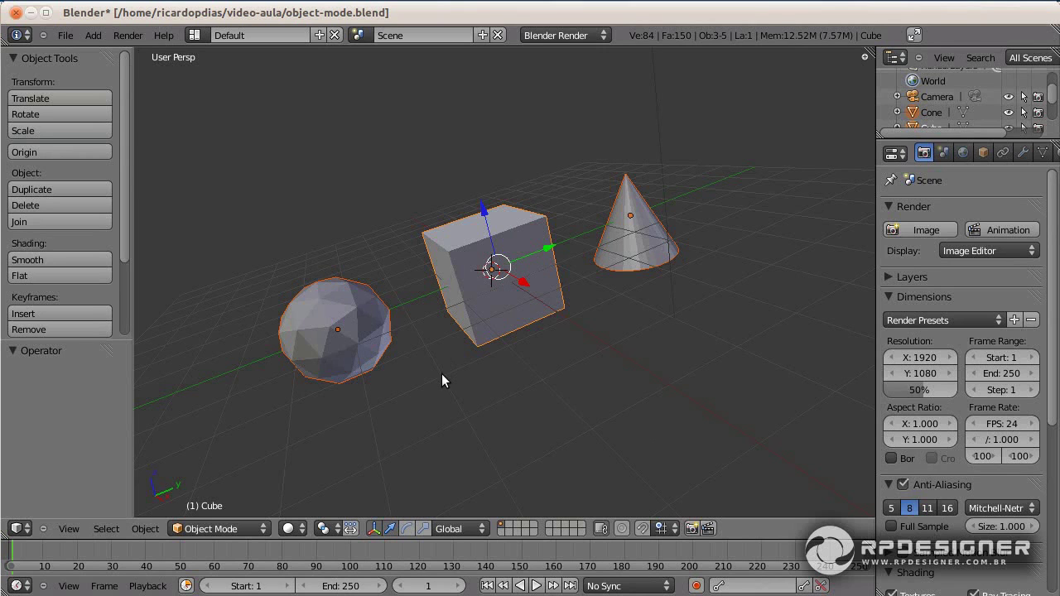
right_click(349, 354)
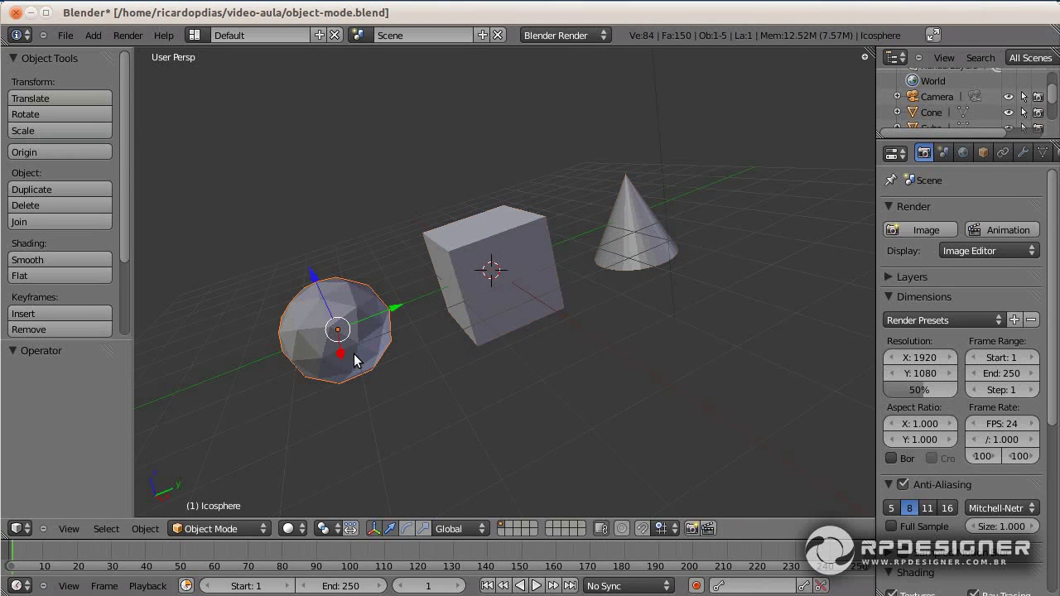
Step: Apply Smooth then Flat shading to the icosphere and cone, then add sphere and cube to selection
left_click(81, 260)
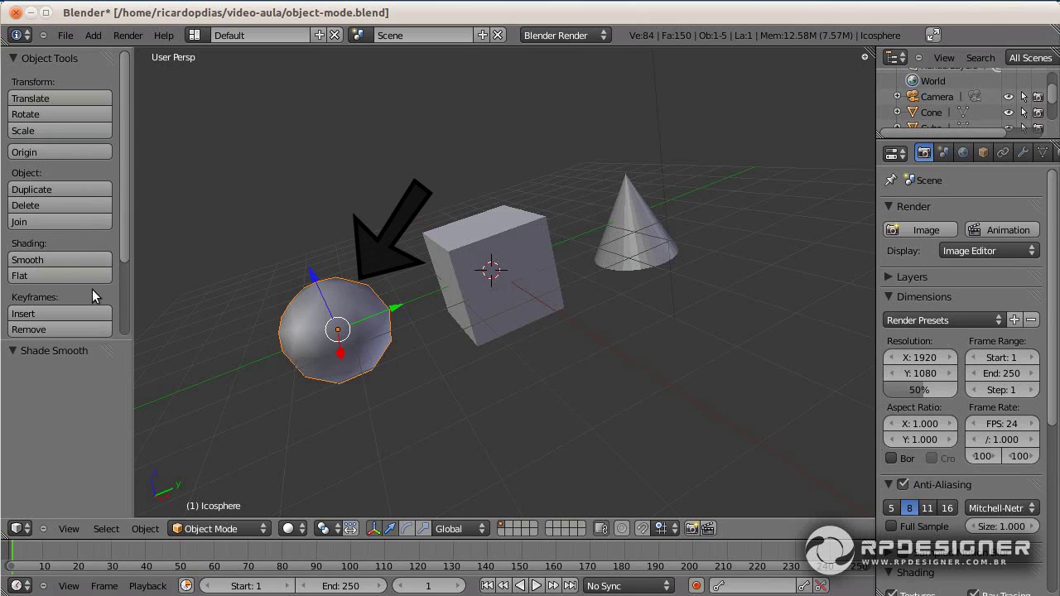
left_click(68, 276)
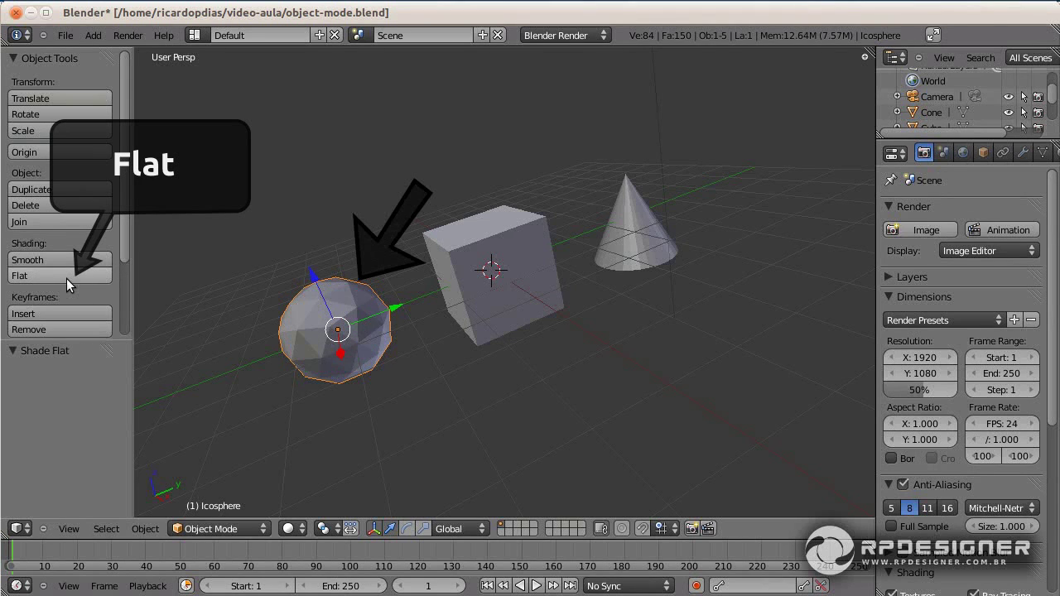
right_click(637, 237)
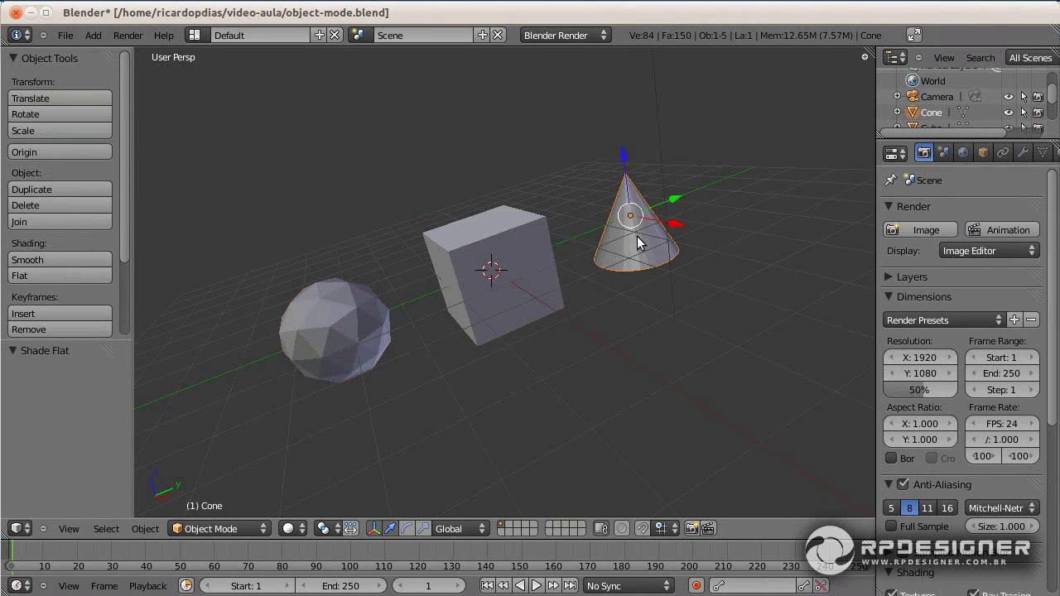
left_click(64, 260)
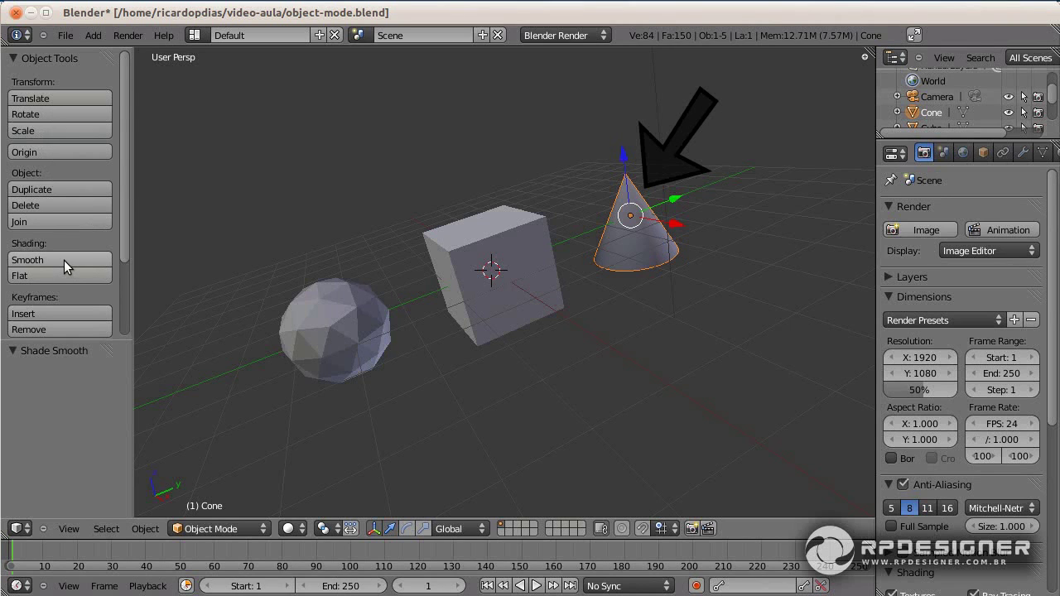
left_click(37, 275)
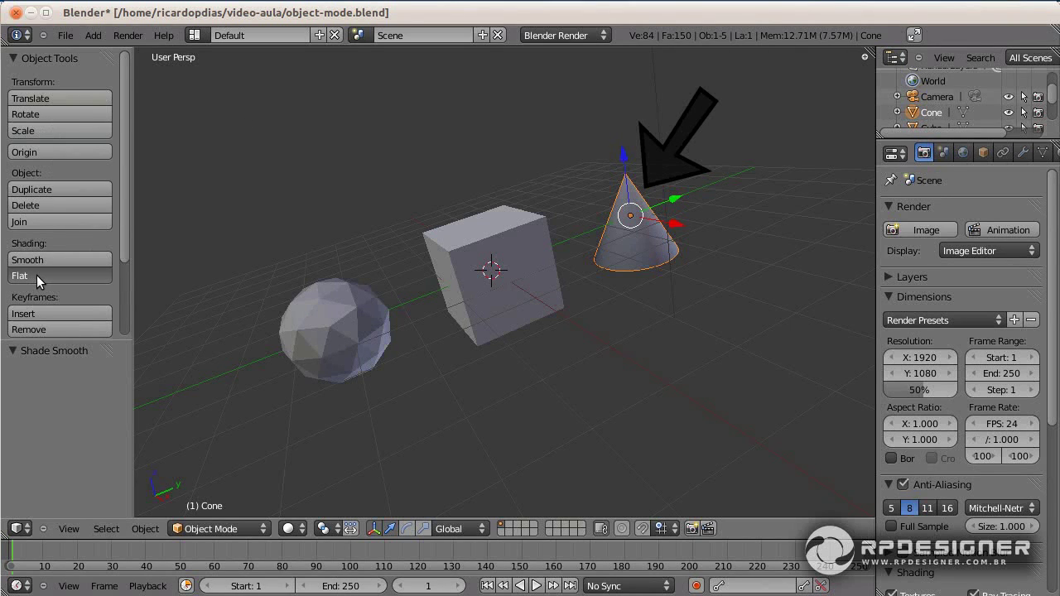
right_click(365, 330, "shift")
right_click(480, 313, "shift")
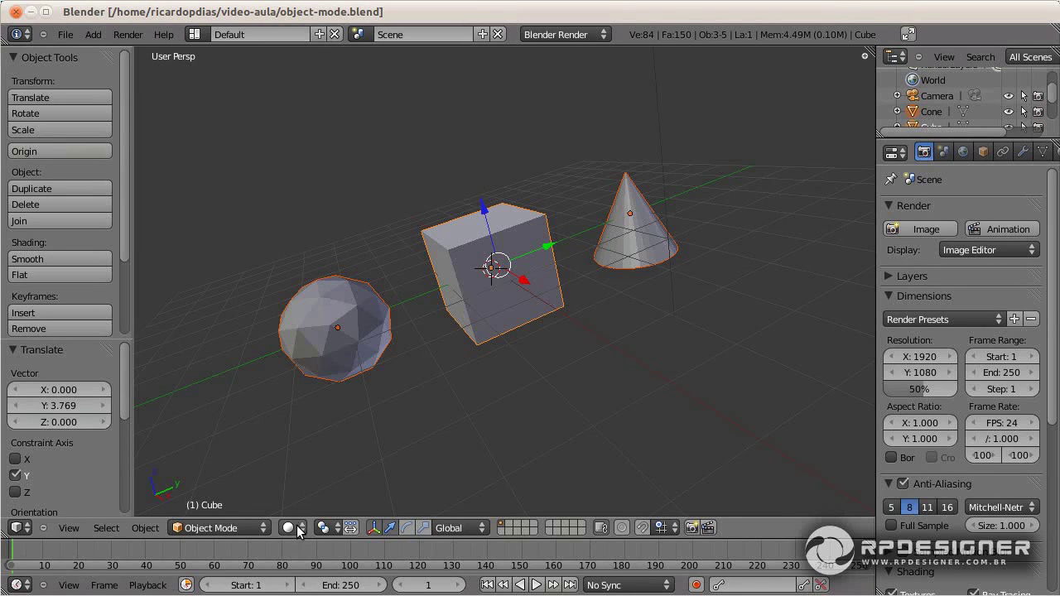
Step: Cycle viewport shading through Bounding Box and Wireframe, then set it to Textured
left_click(301, 531)
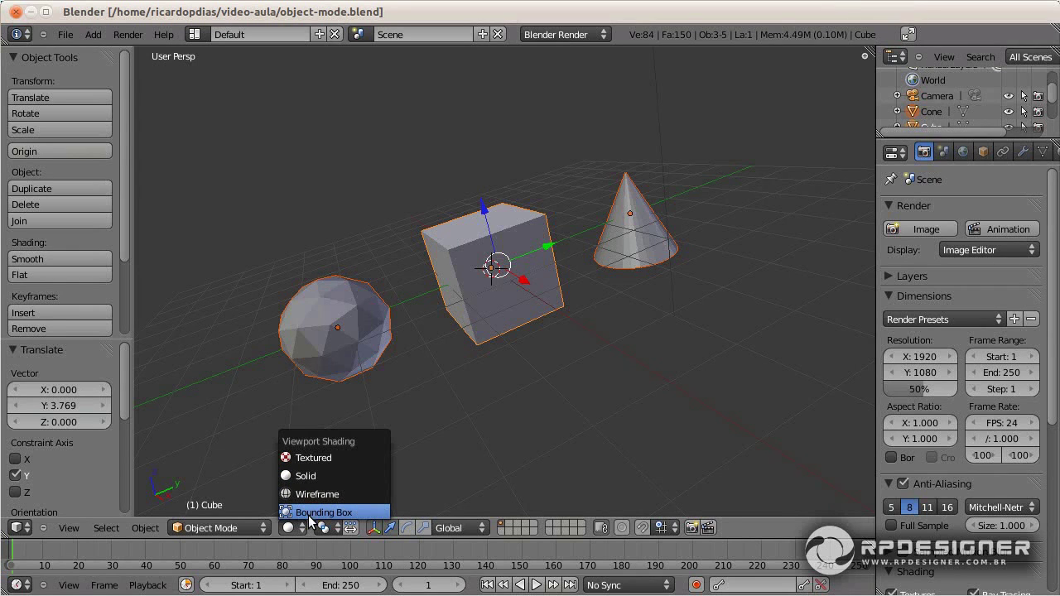
left_click(313, 513)
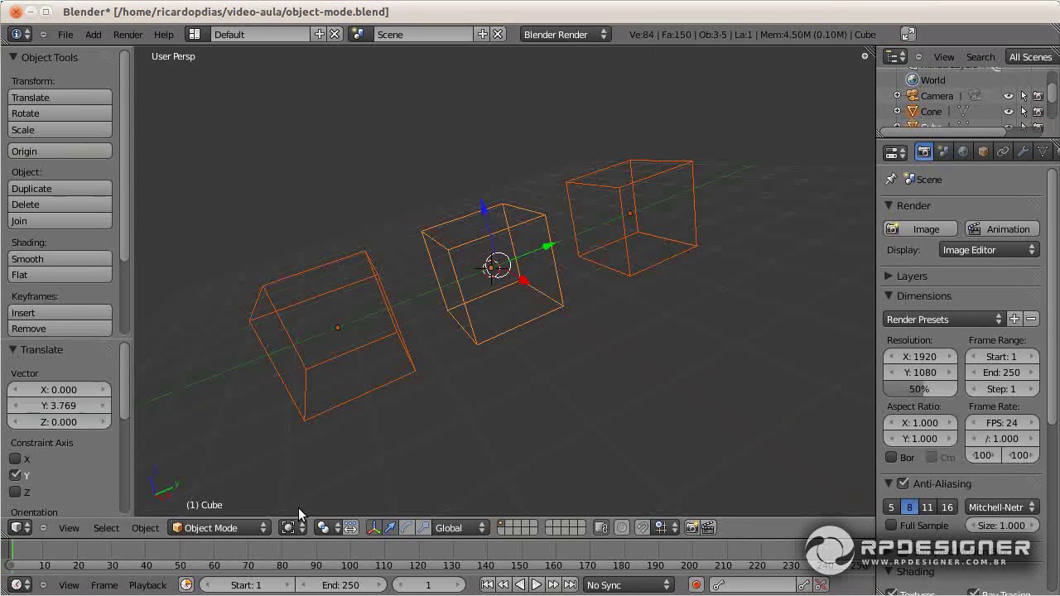
left_click(289, 528)
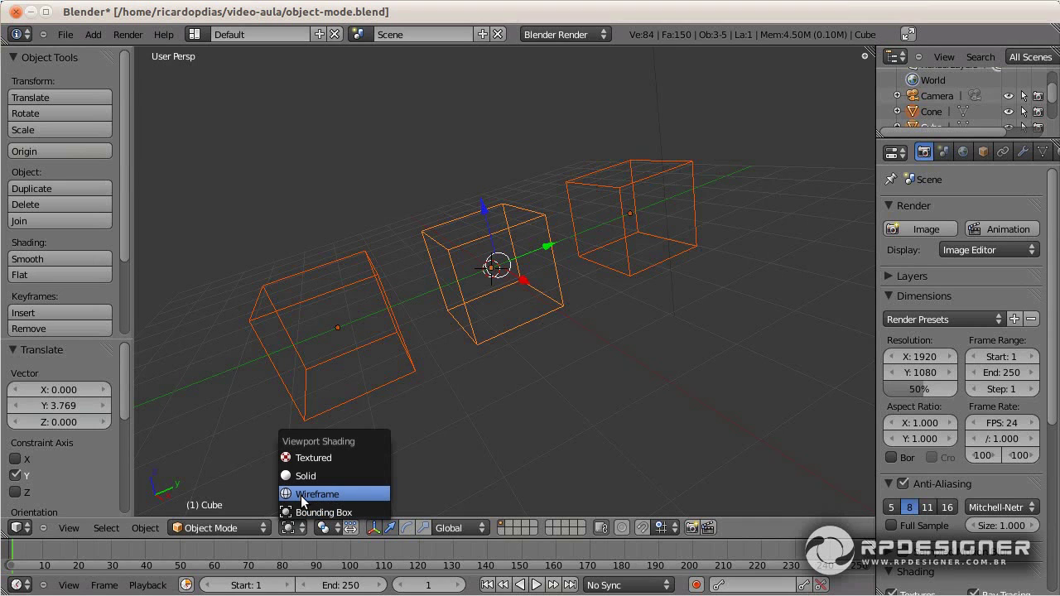
left_click(301, 494)
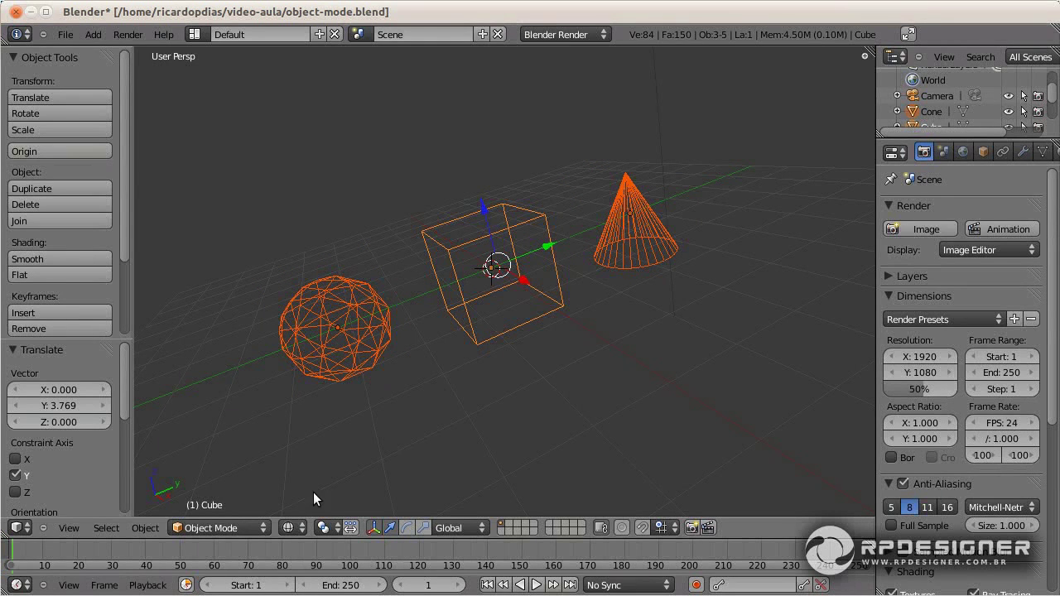
left_click(300, 530)
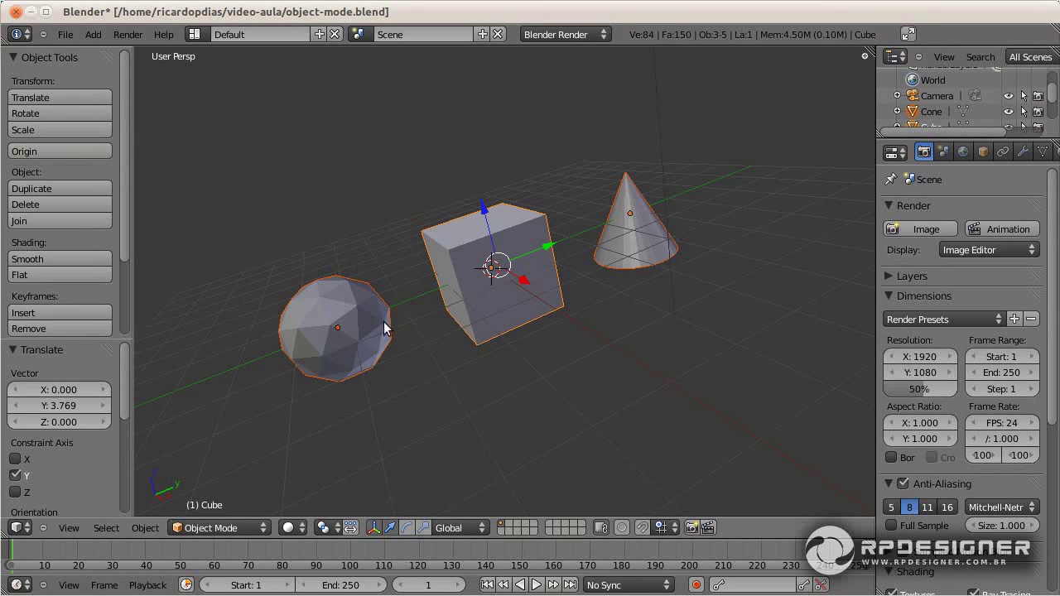
left_click(301, 527)
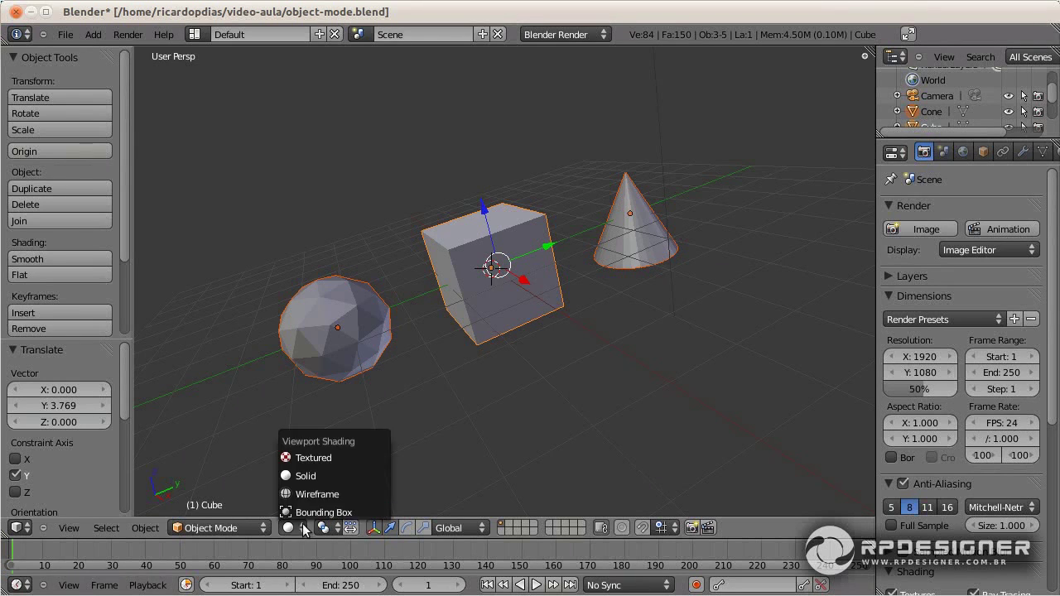
left_click(311, 461)
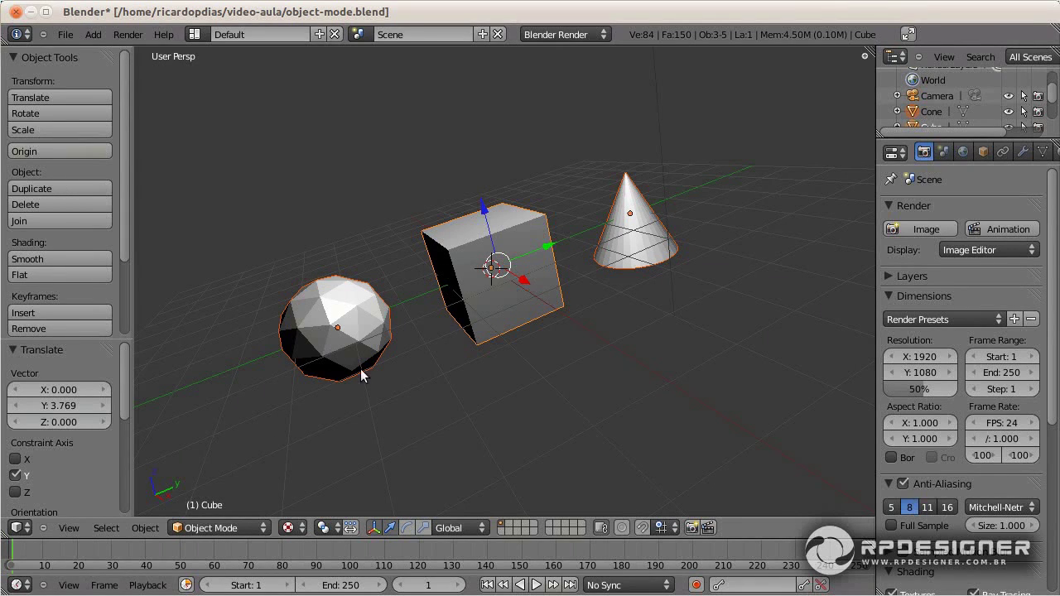